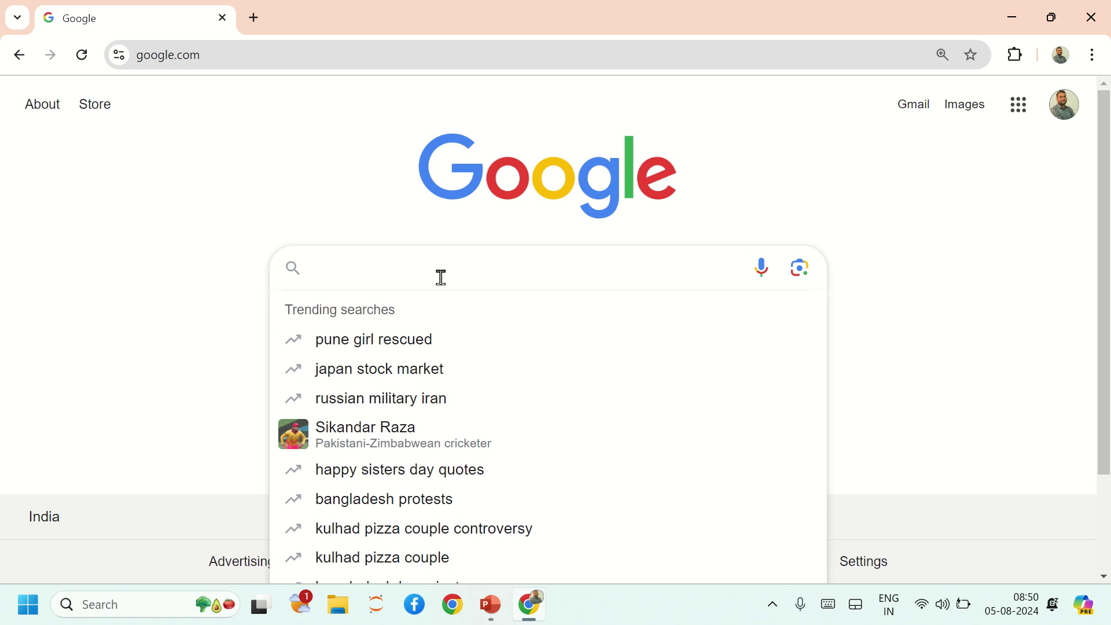
Search Google for 'matlab online' using the autocomplete suggestion.
{"action": "type", "text": "matlab"}
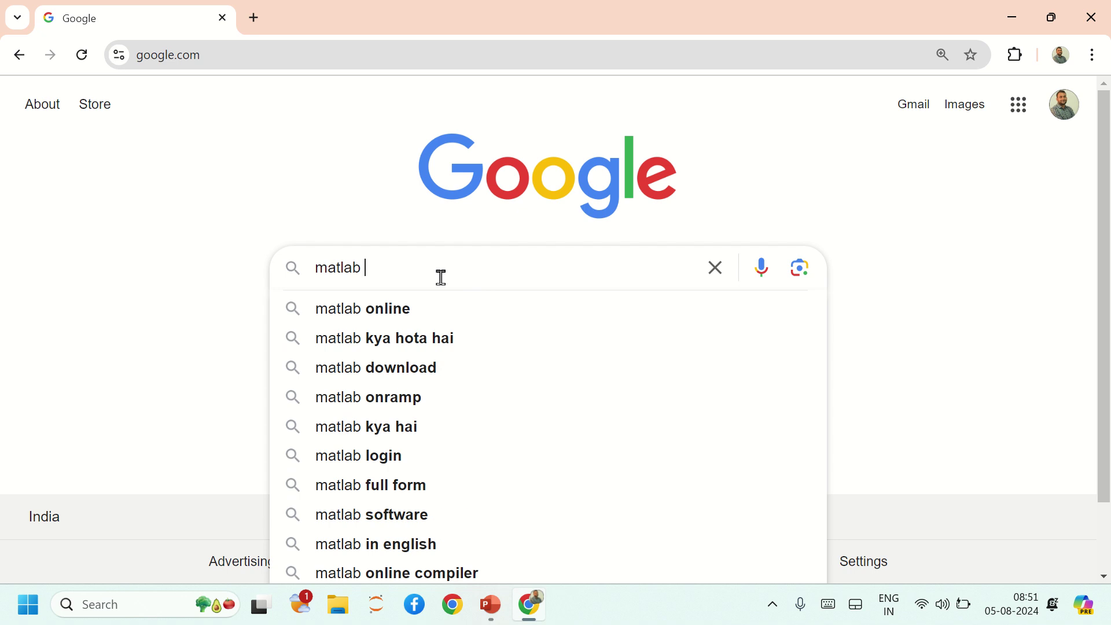
{"action": "key", "text": "Down"}
{"action": "key", "text": "Return"}
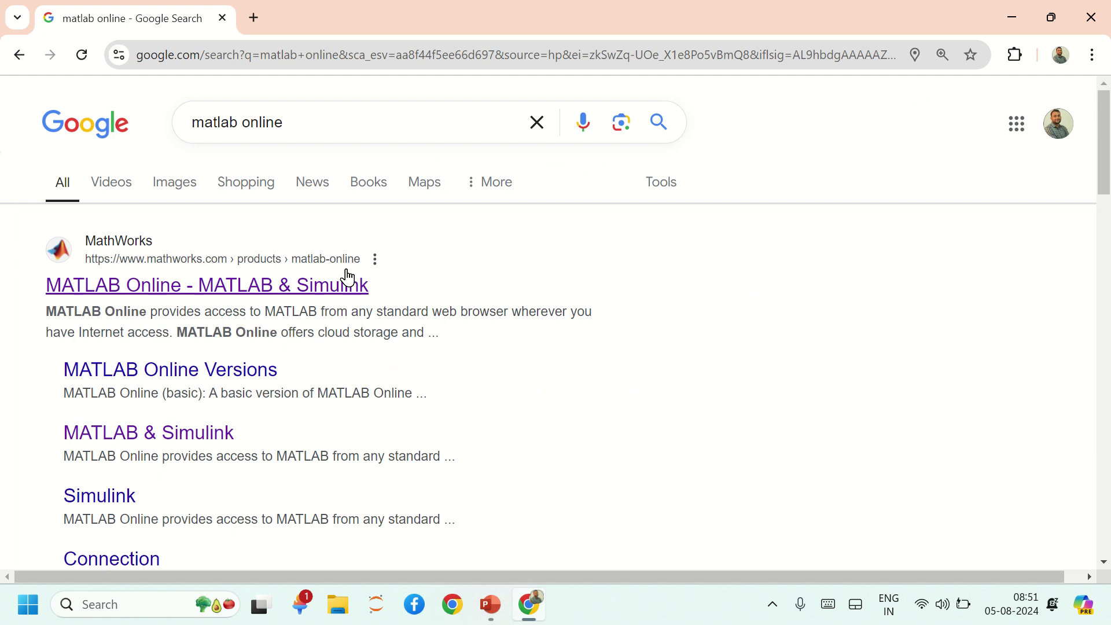
Open the MathWorks MATLAB Online result and go through Sign In to Create Account.
{"action": "left_click", "coordinate": [329, 289]}
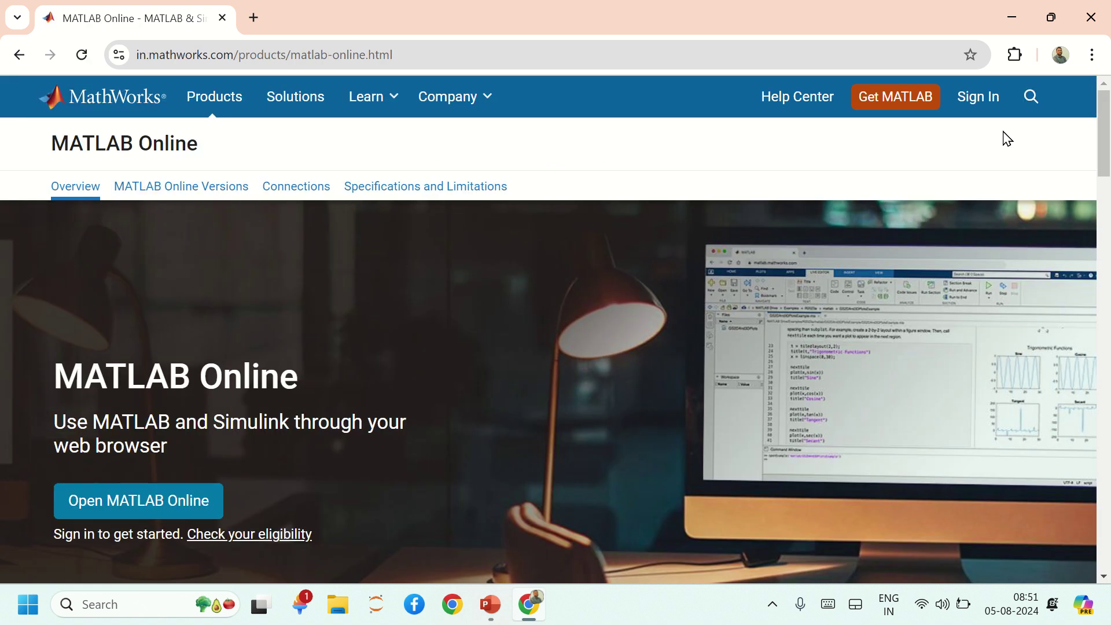
{"action": "left_click", "coordinate": [989, 99]}
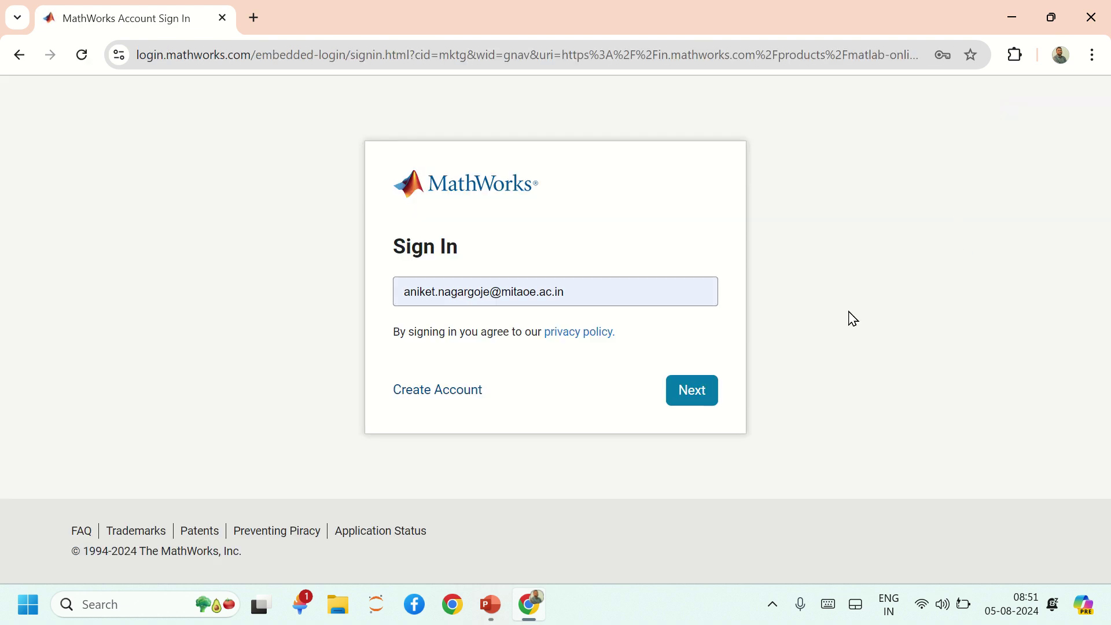
{"action": "left_click", "coordinate": [427, 397]}
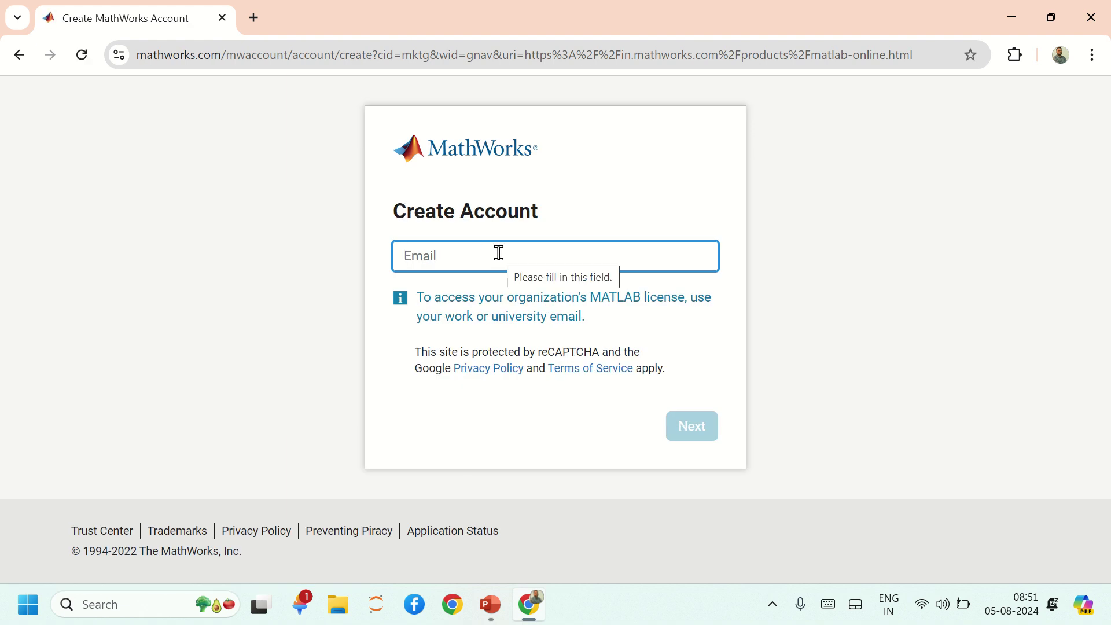
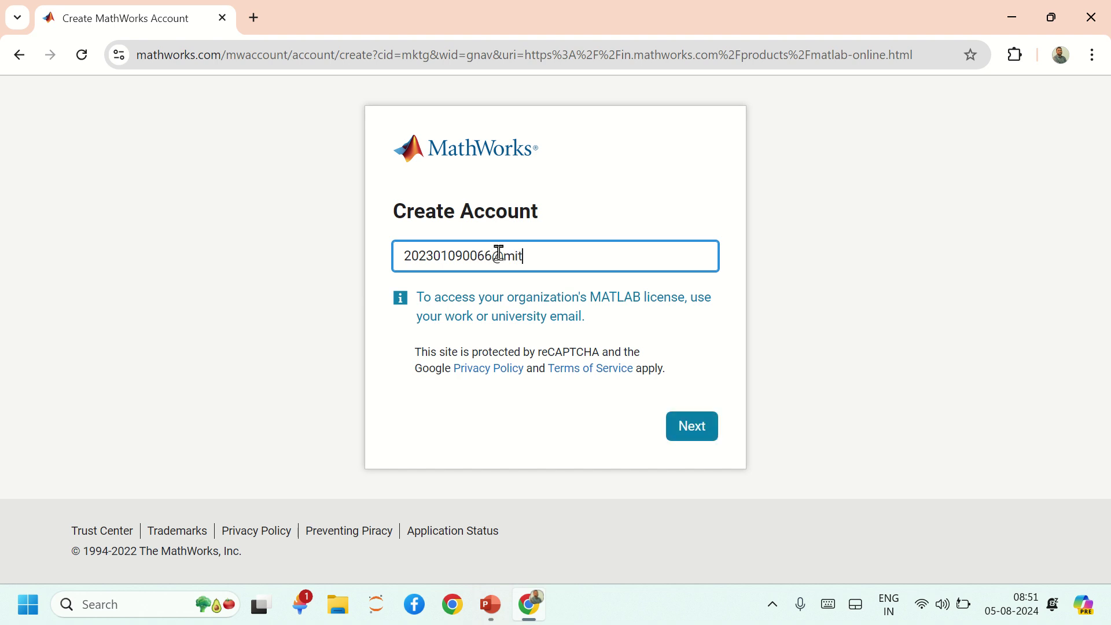
Enter the university email address for the new account and submit it.
{"action": "left_click", "coordinate": [694, 431]}
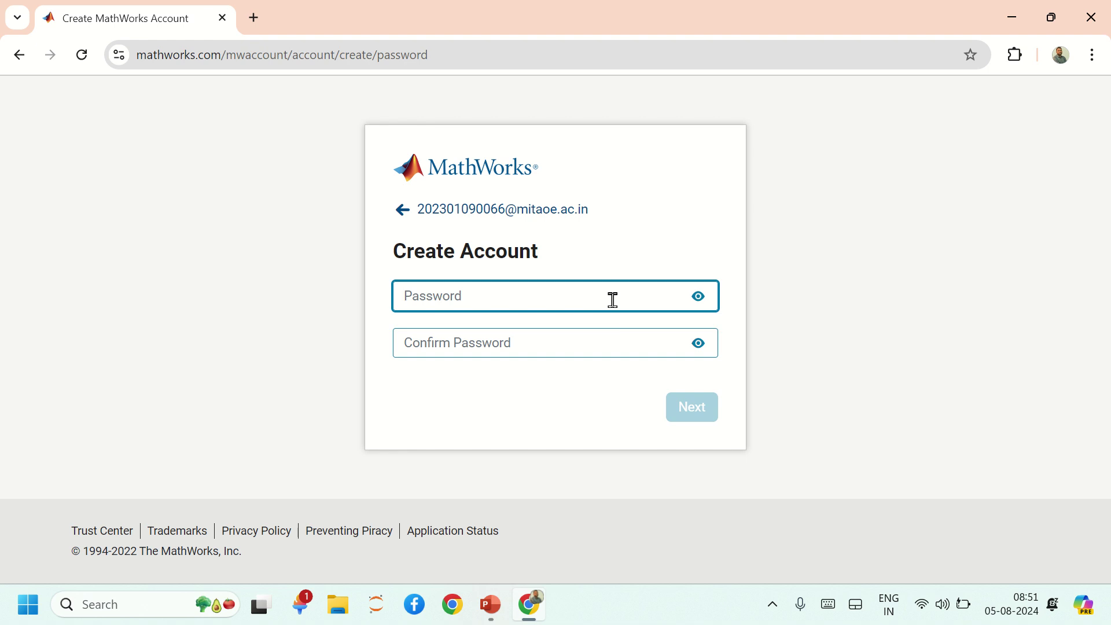
Enter the account password, confirm it in the second field, and submit.
{"action": "left_click", "coordinate": [612, 301]}
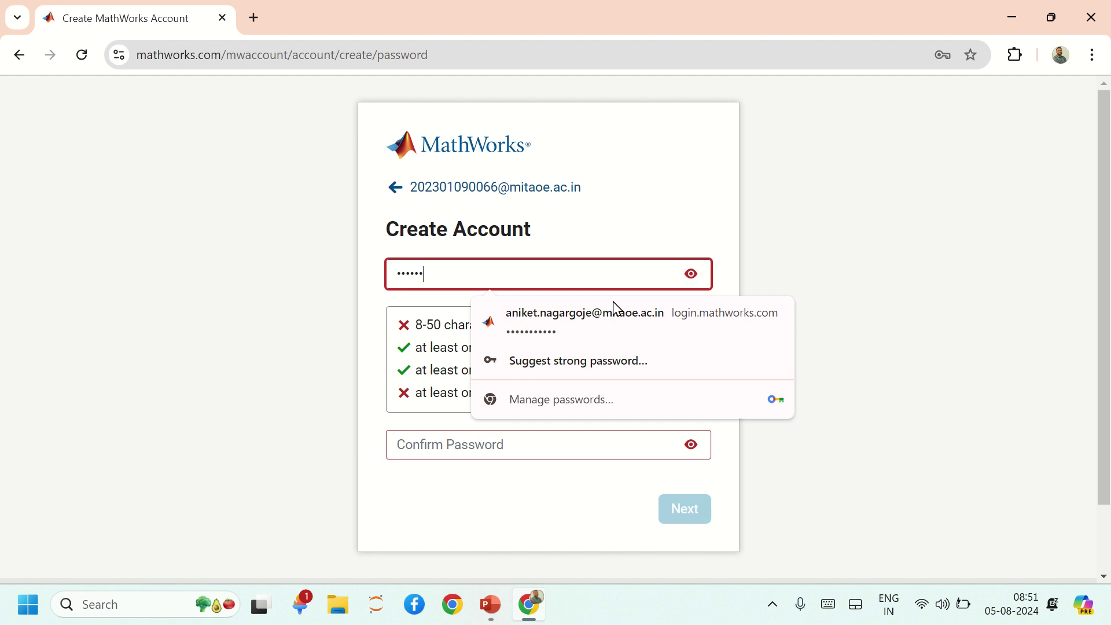
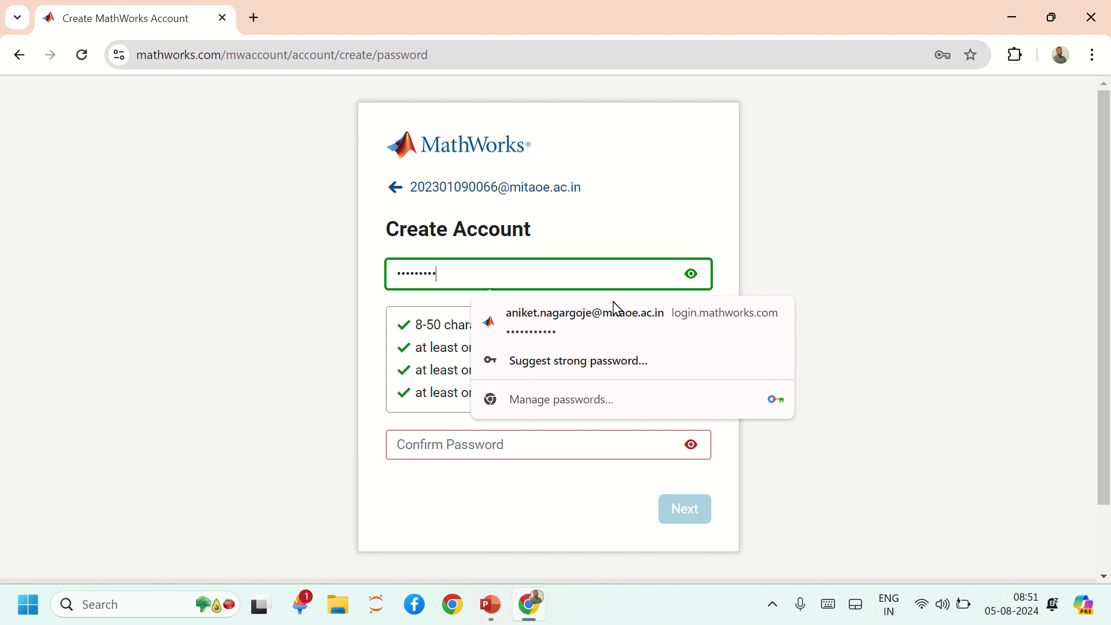
{"action": "left_click", "coordinate": [665, 232]}
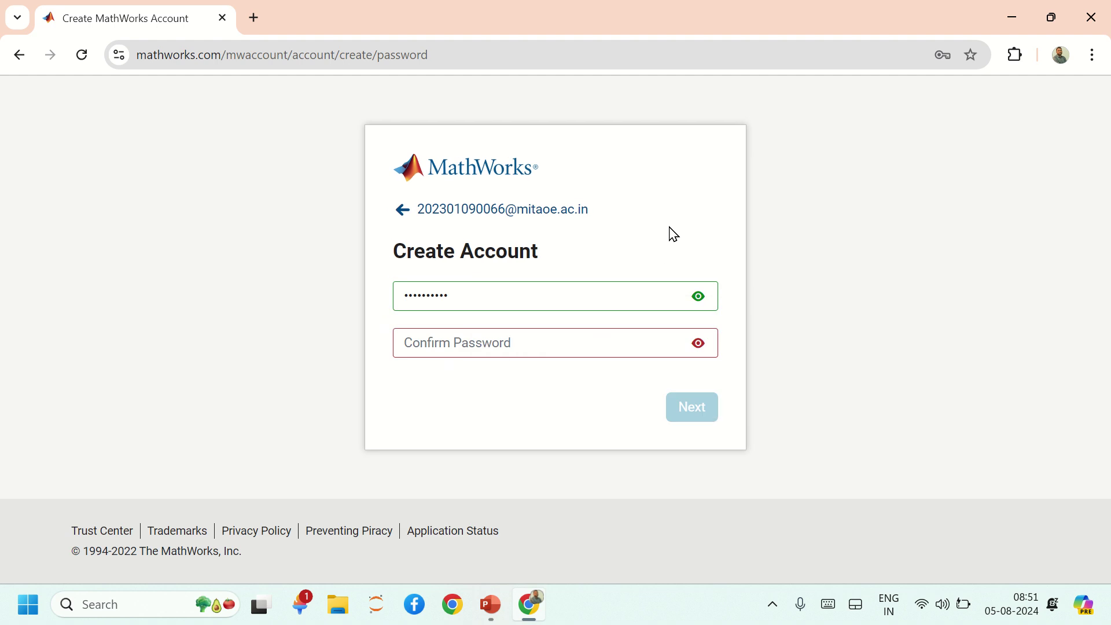
{"action": "left_click", "coordinate": [627, 345]}
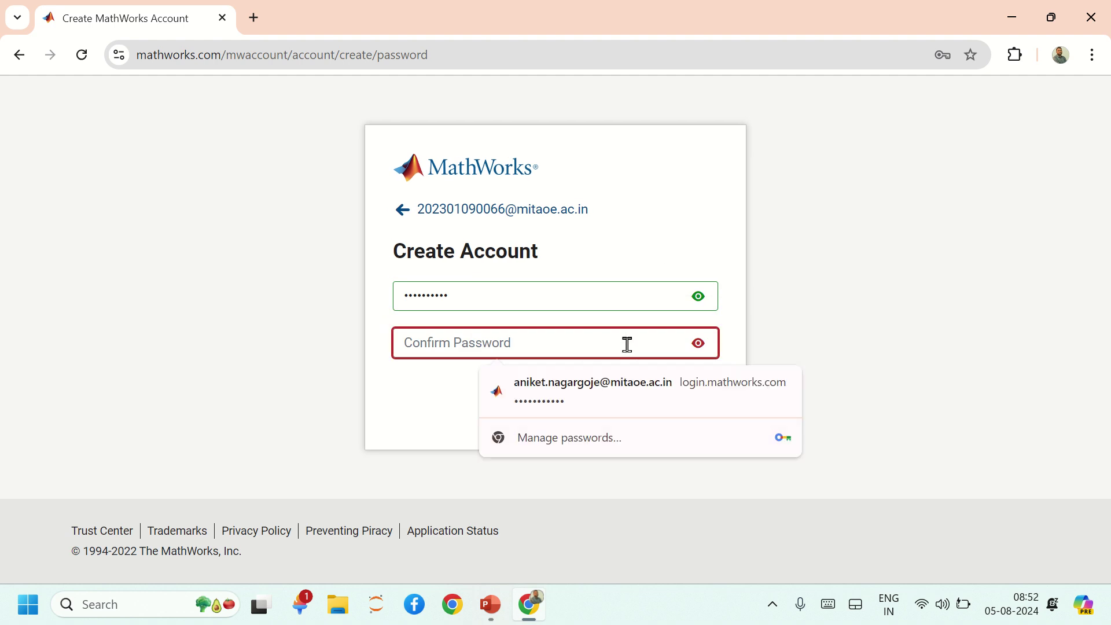
{"action": "type", "text": "a"}
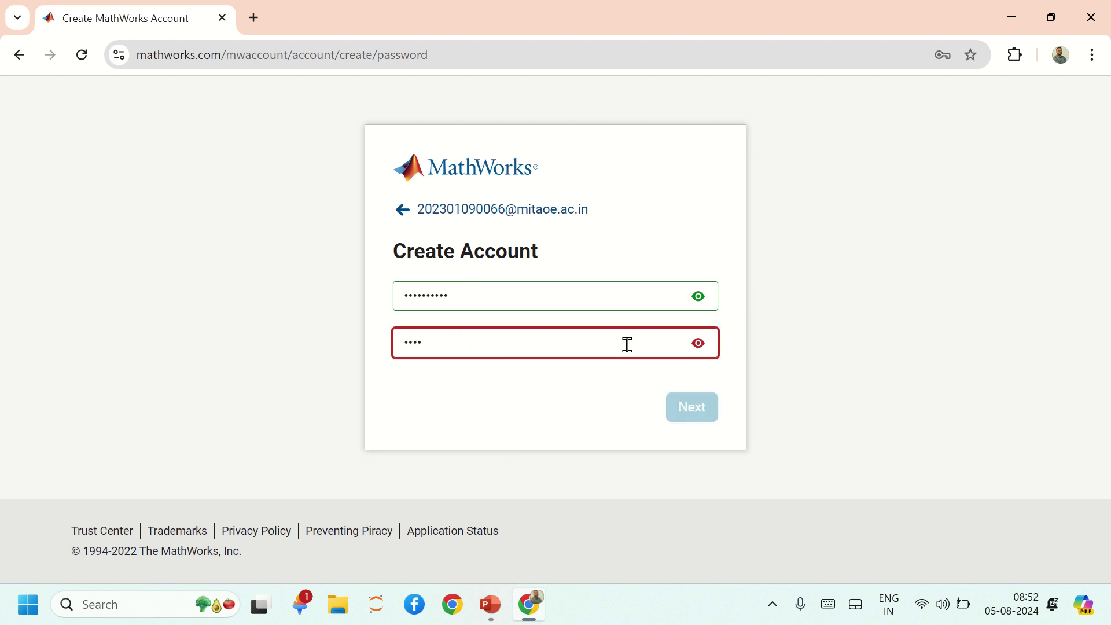
{"action": "type", "text": "•••••••••"}
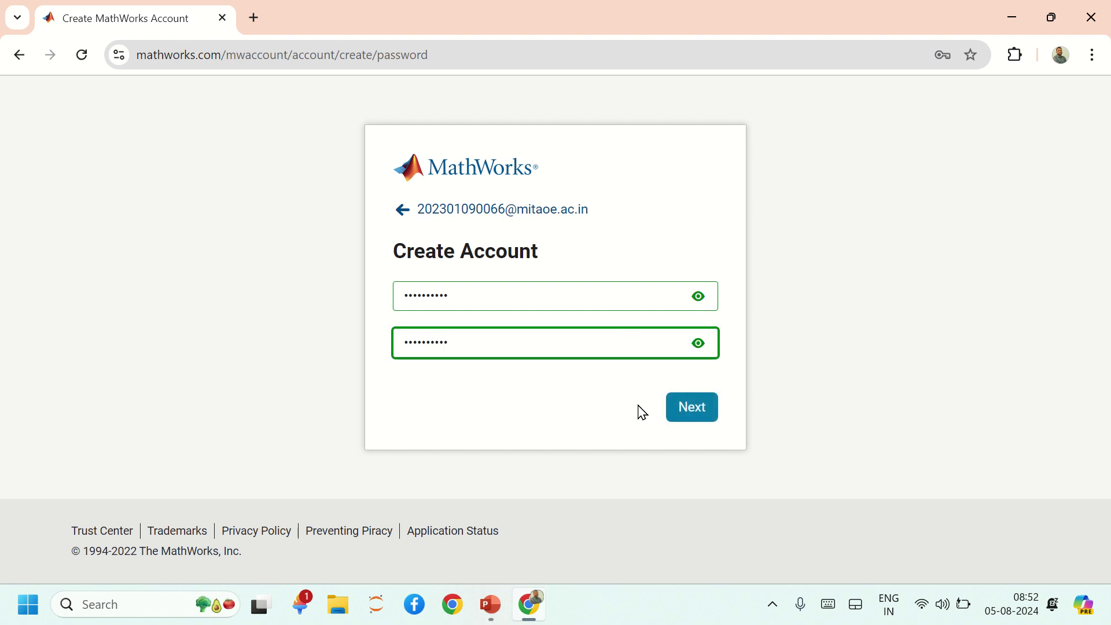
{"action": "left_click", "coordinate": [704, 410]}
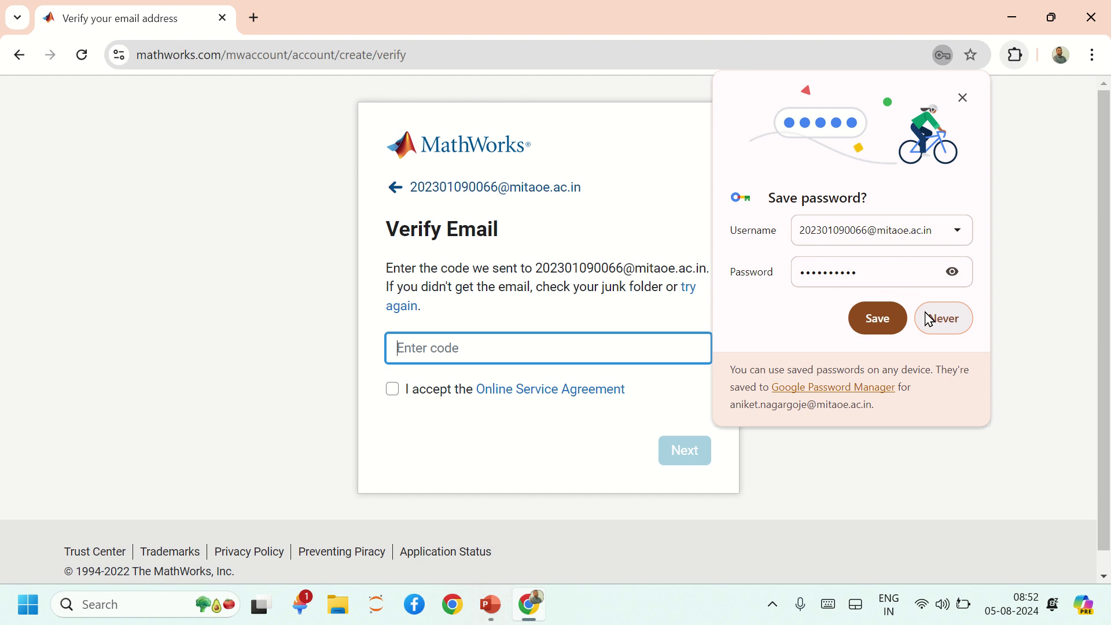
Save the password in the browser, enter the emailed code and accept the Online Service Agreement.
{"action": "left_click", "coordinate": [881, 317]}
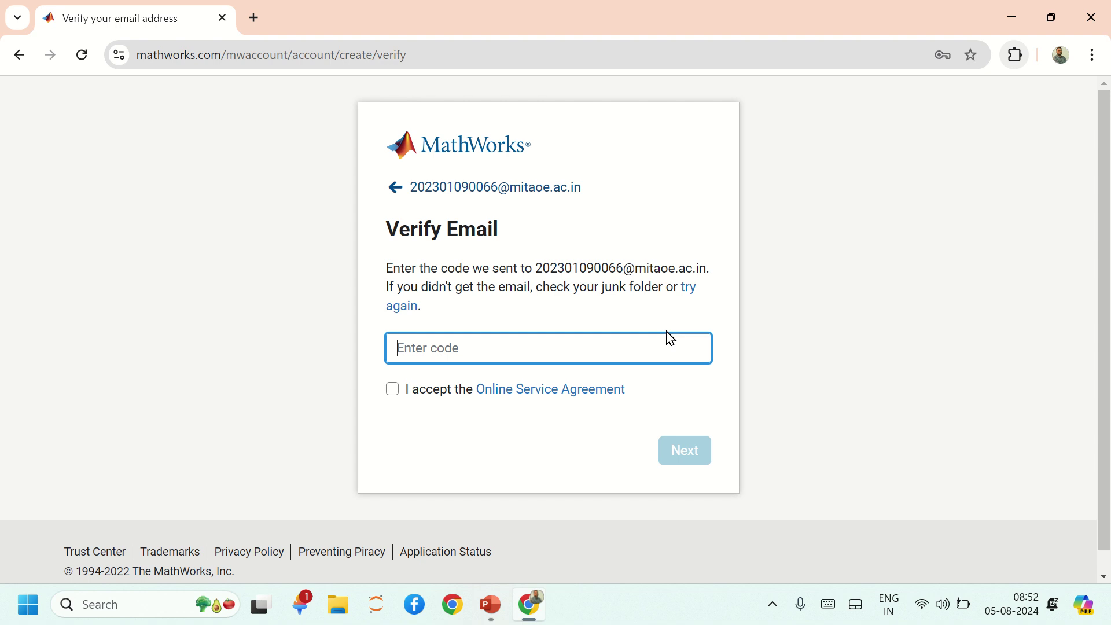
{"action": "left_click", "coordinate": [391, 391]}
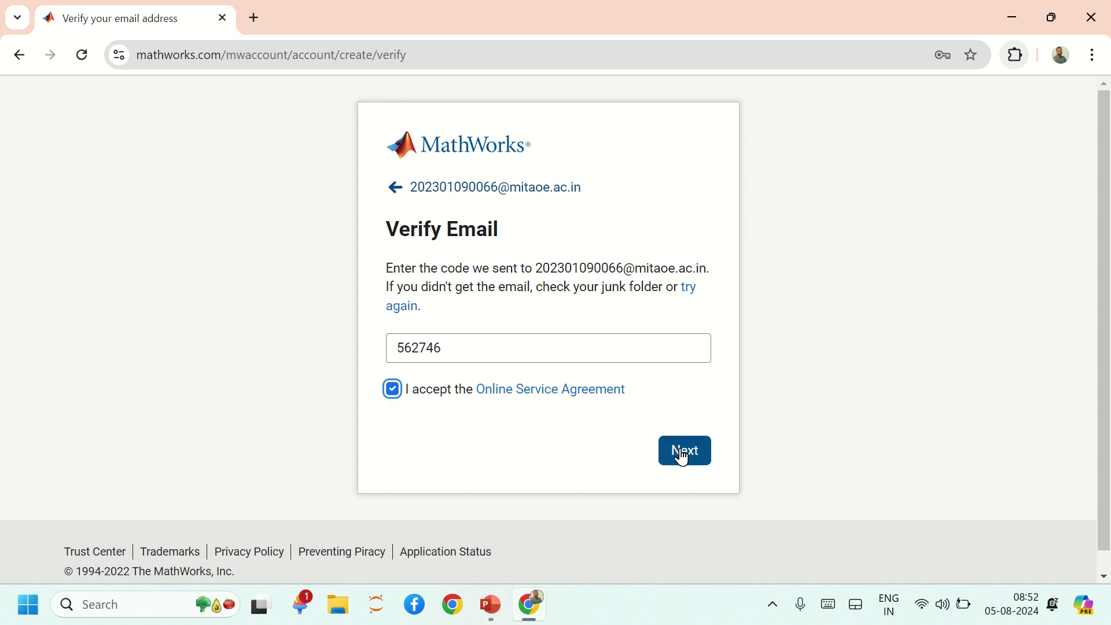
{"action": "left_click", "coordinate": [681, 465]}
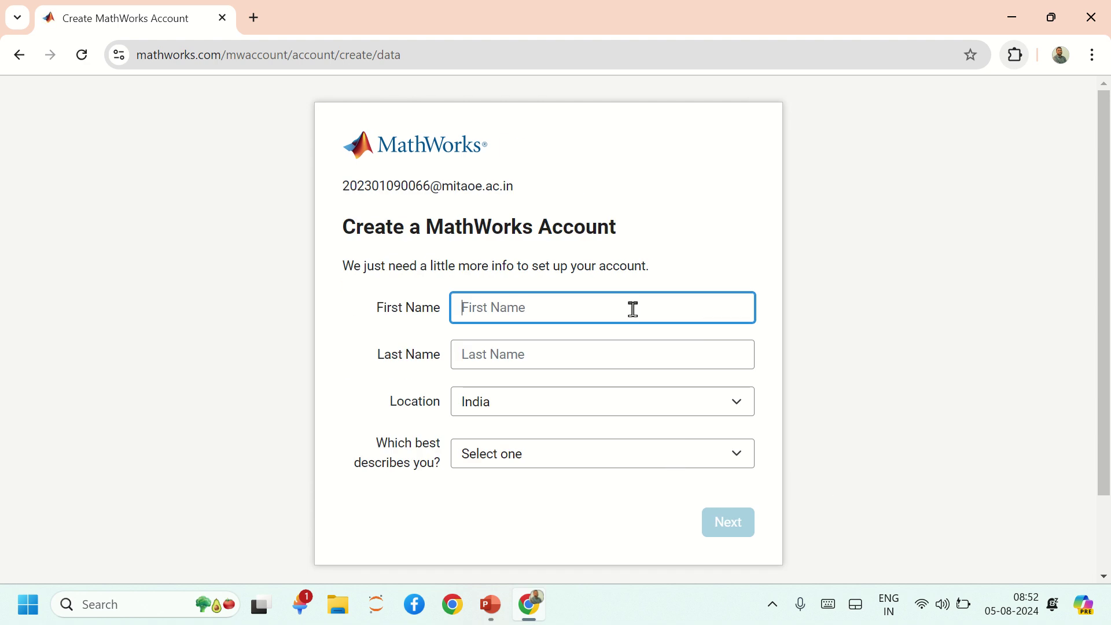
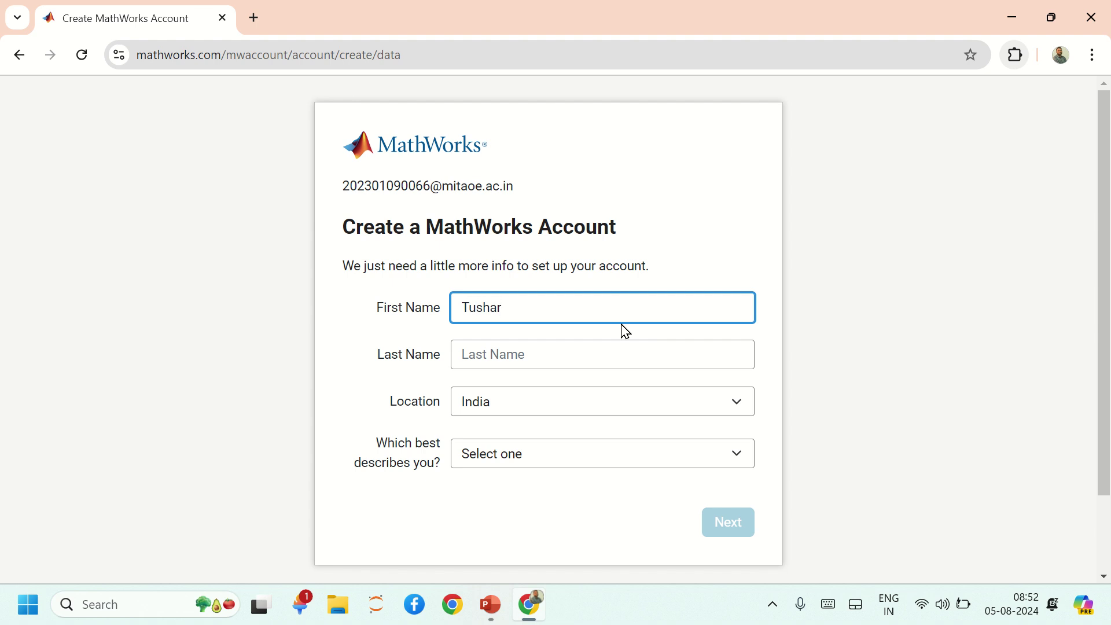
Fill in the first and last name fields.
{"action": "left_click", "coordinate": [647, 355]}
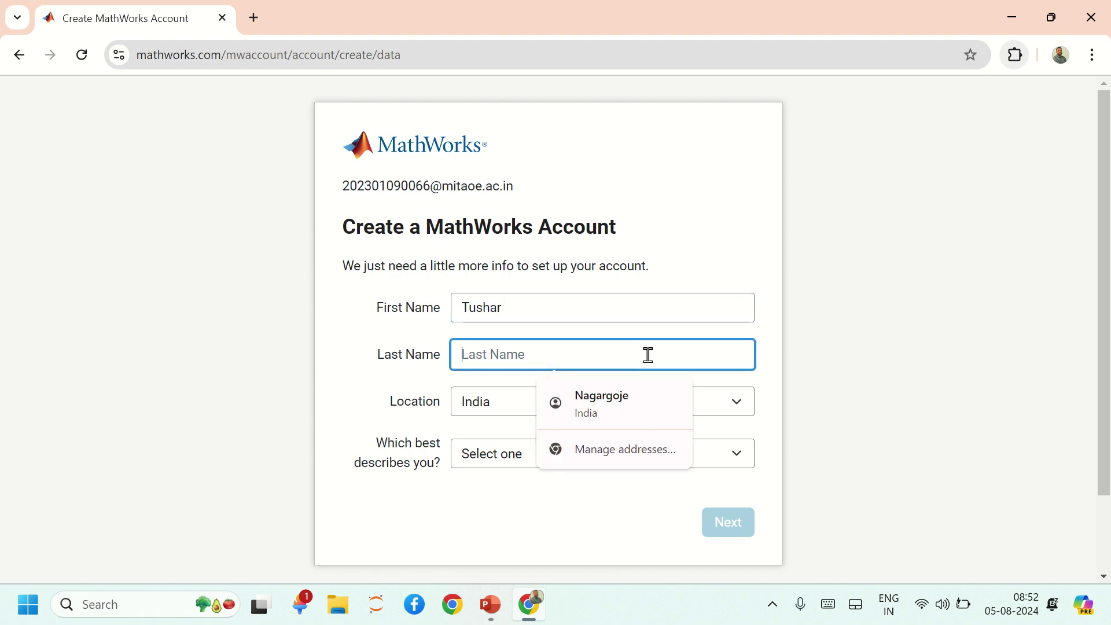
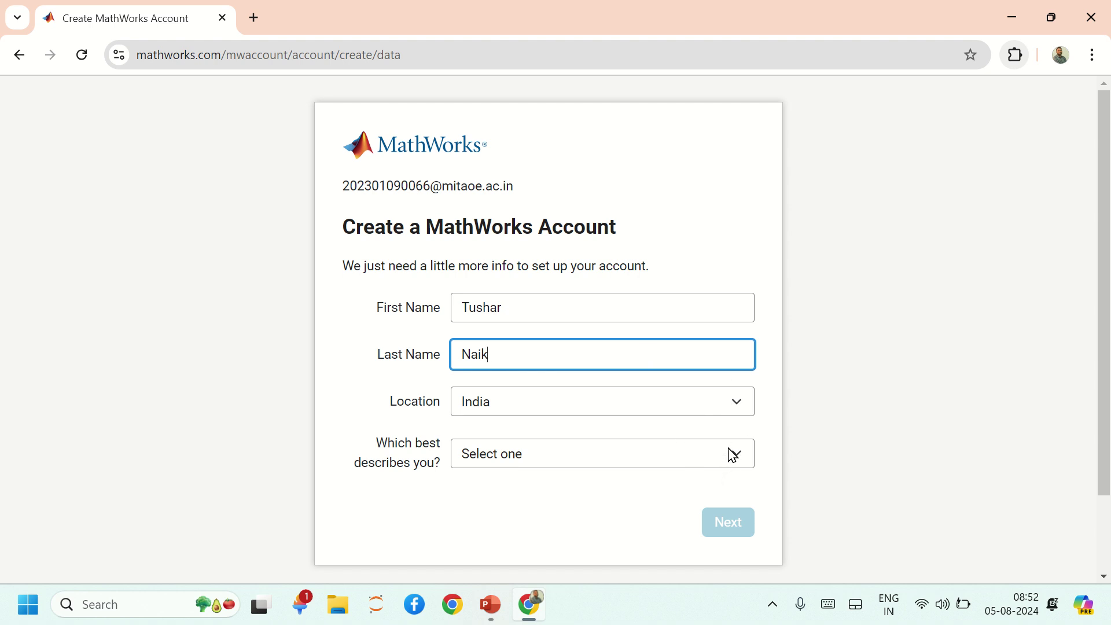
Select Student, Mechanical Engineering and Student (Undergraduate), then submit the details.
{"action": "left_click", "coordinate": [731, 453]}
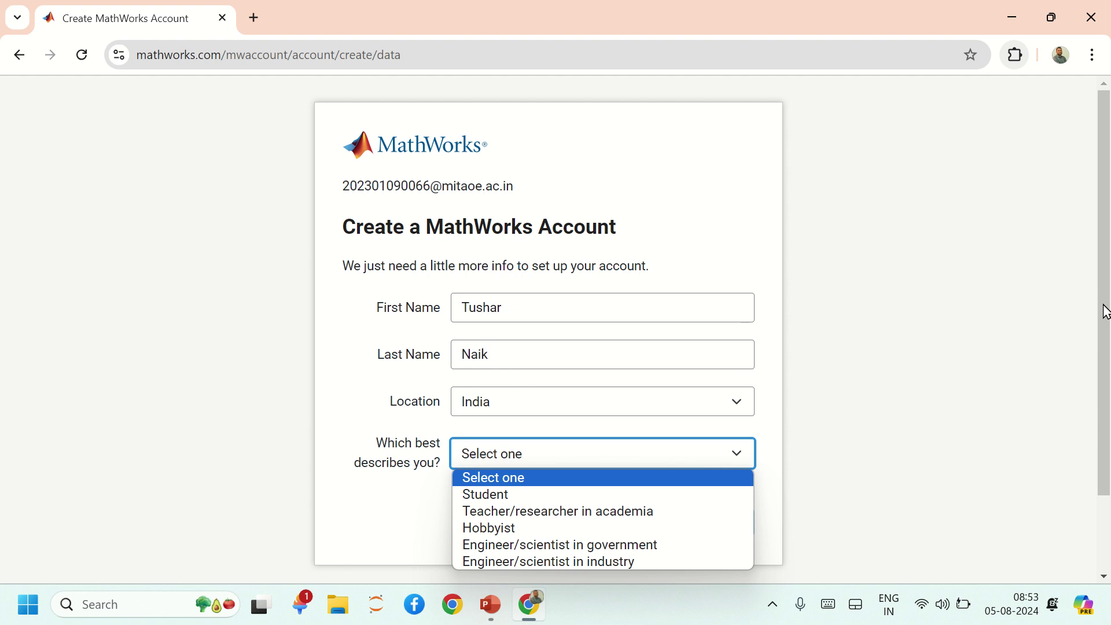
{"action": "scroll", "coordinate": [1105, 312], "scroll_direction": "down", "scroll_amount": 2}
{"action": "left_click", "coordinate": [735, 363]}
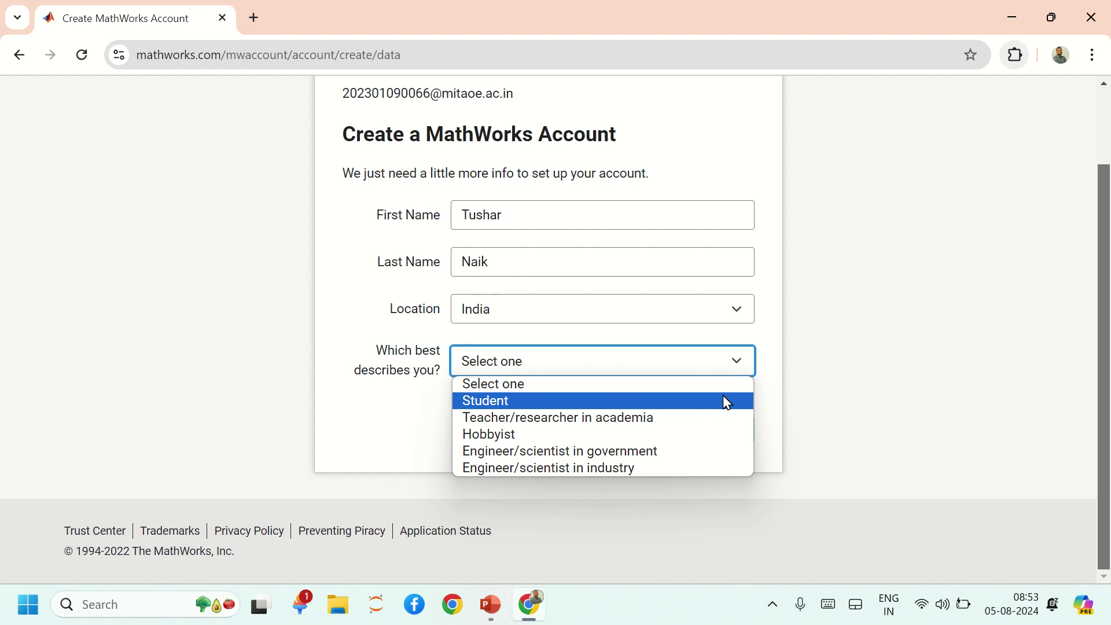
{"action": "left_click", "coordinate": [727, 401]}
{"action": "left_click", "coordinate": [732, 414]}
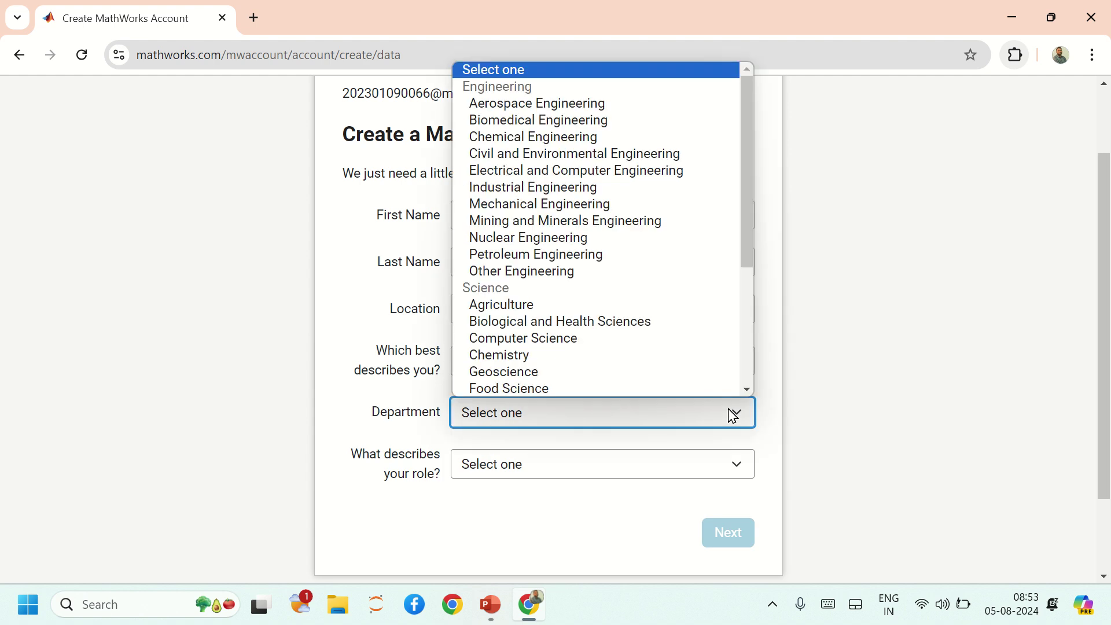
{"action": "left_click", "coordinate": [664, 203]}
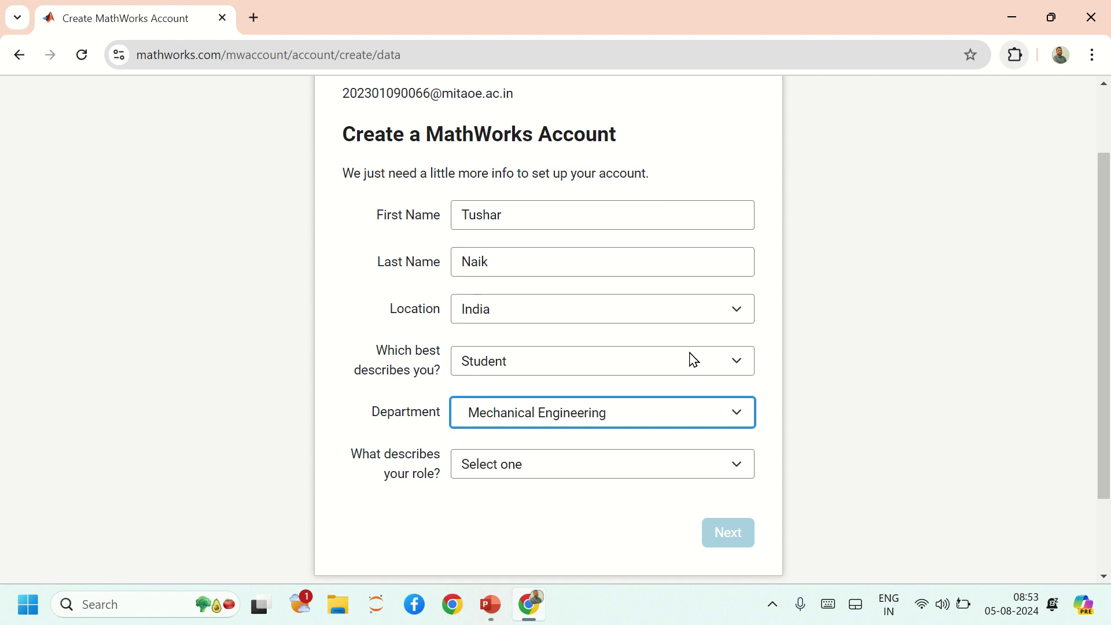
{"action": "left_click", "coordinate": [750, 464]}
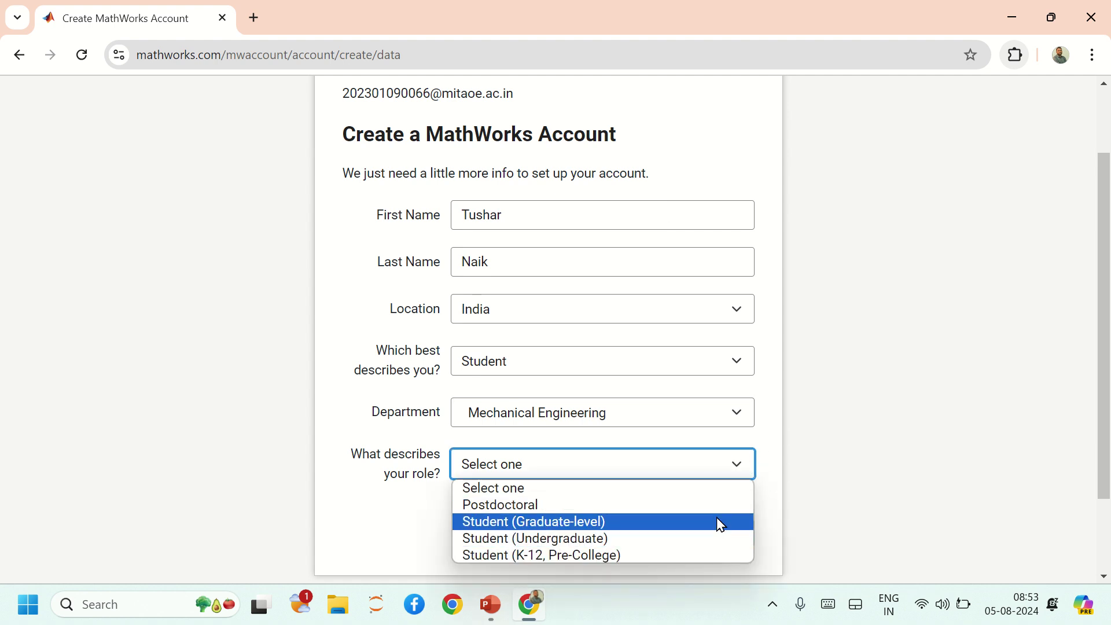
{"action": "left_click", "coordinate": [596, 545]}
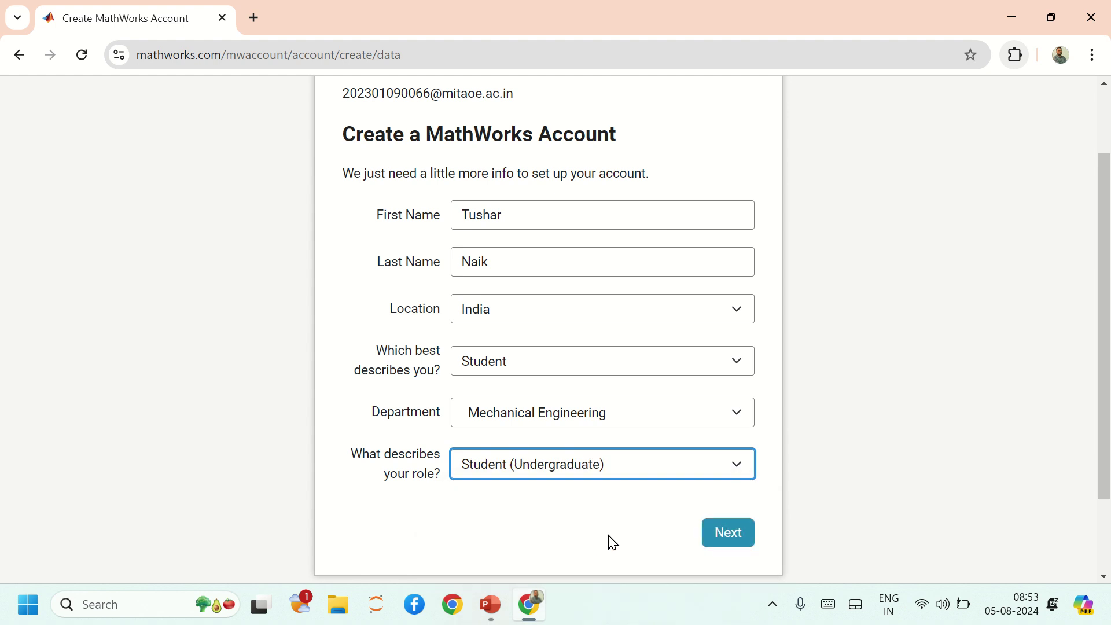
{"action": "scroll", "coordinate": [613, 491], "scroll_direction": "down", "scroll_amount": 2}
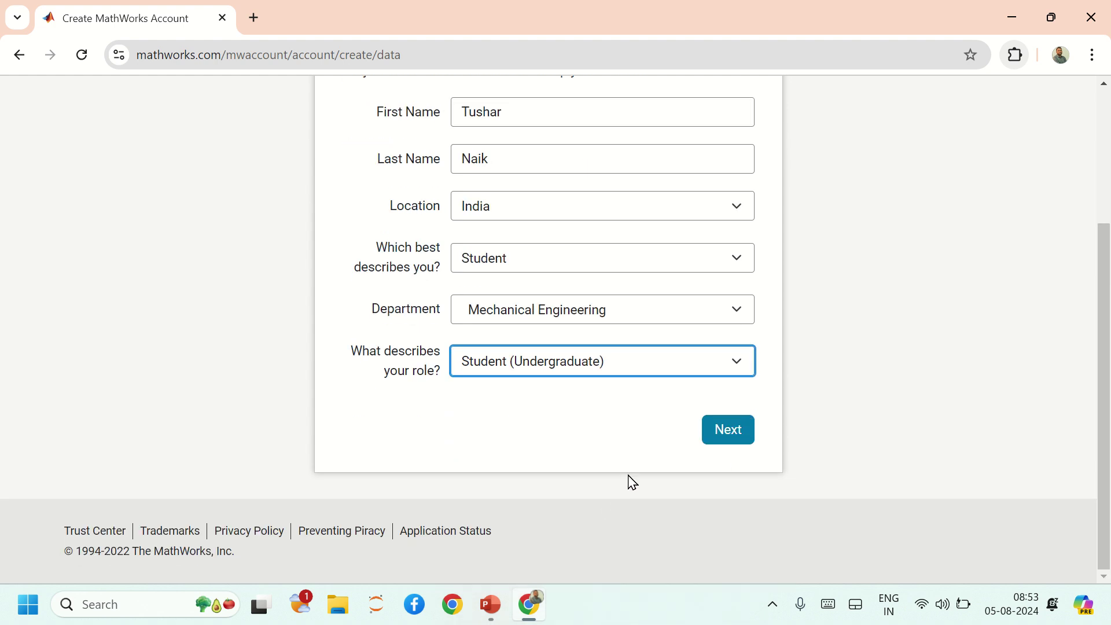
{"action": "left_click", "coordinate": [726, 433]}
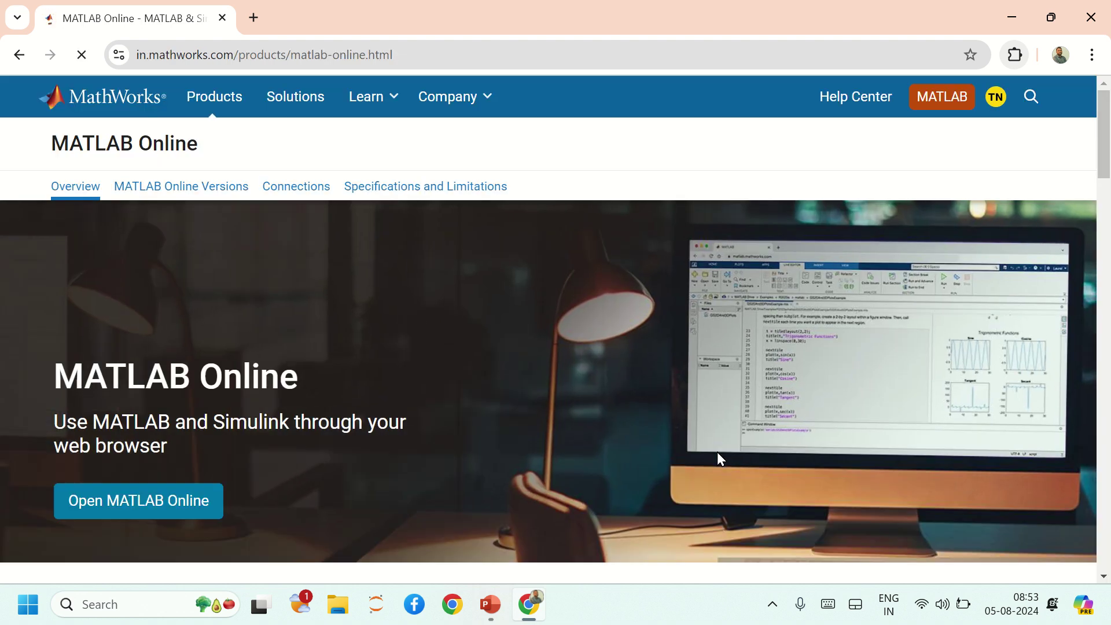
Check the MATLAB (Individual) license under My Account, then go back to the product page.
{"action": "left_click", "coordinate": [994, 99]}
{"action": "left_click", "coordinate": [911, 148]}
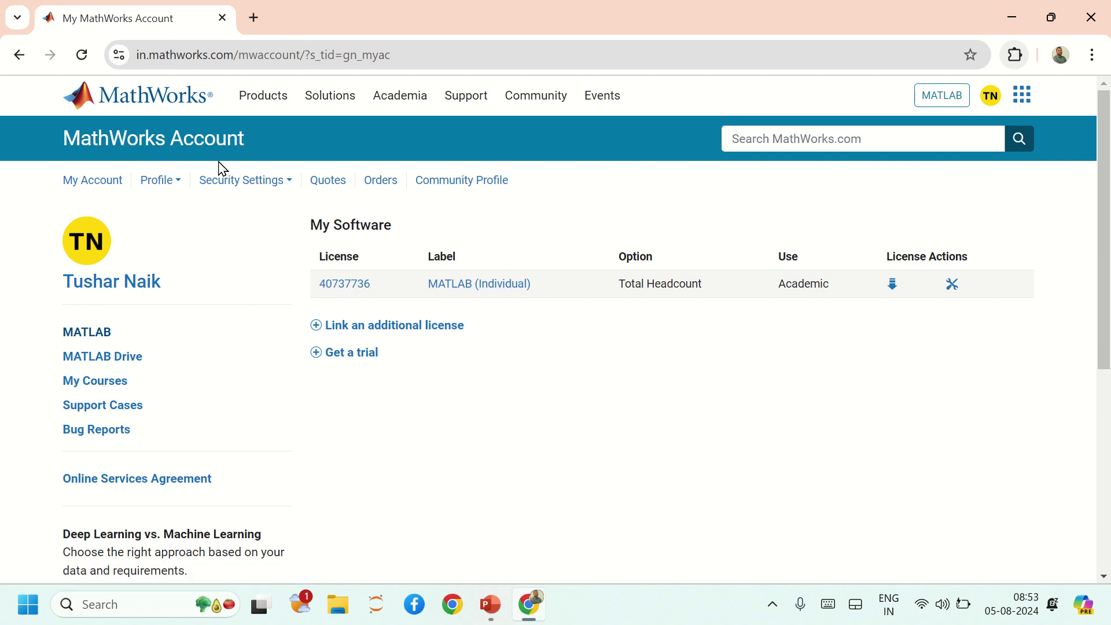
{"action": "left_click", "coordinate": [16, 60]}
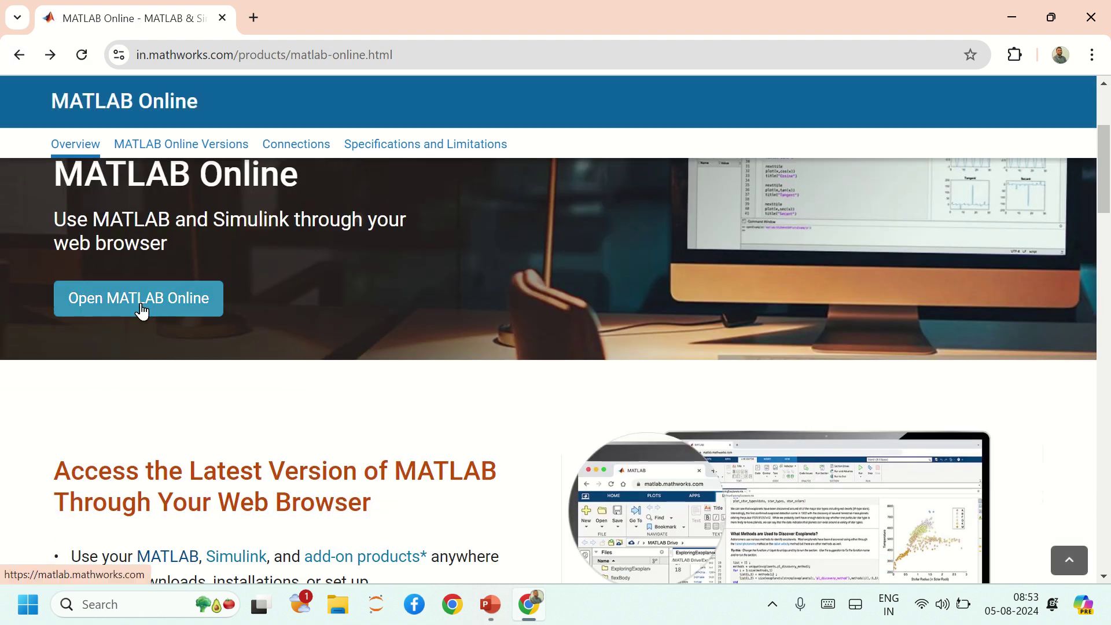
Launch MATLAB Online from the product page and then from MATLAB Home.
{"action": "left_click", "coordinate": [140, 311]}
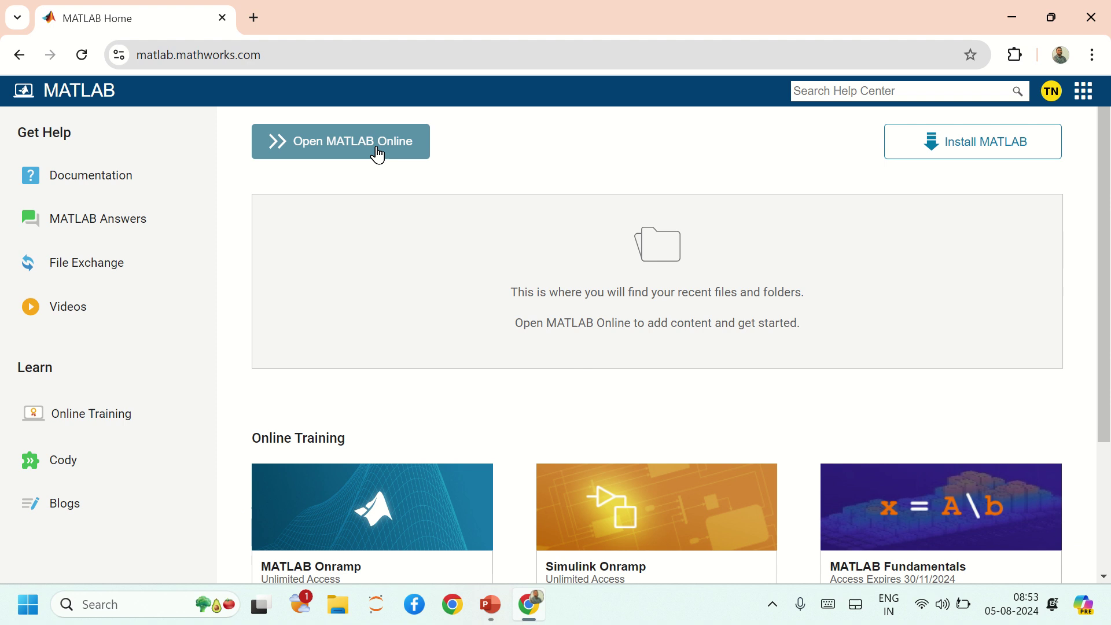
{"action": "left_click", "coordinate": [362, 151]}
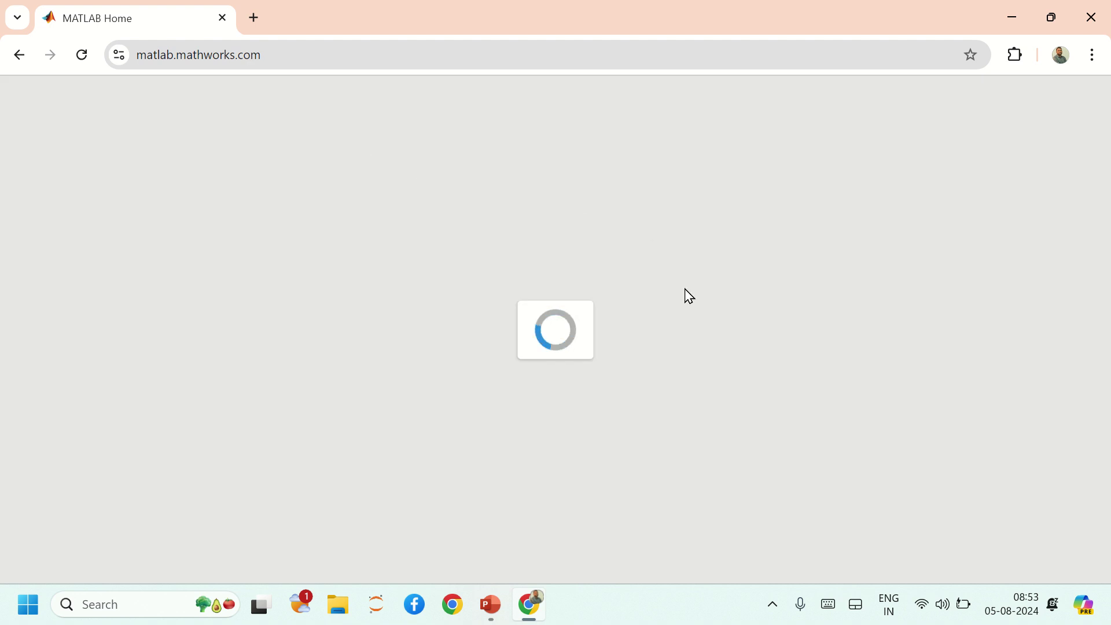